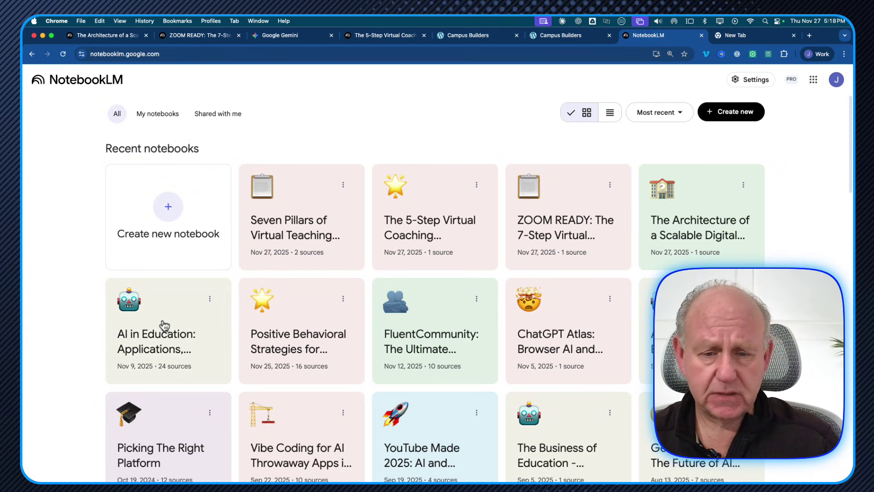
# Delete the Seven Pillars of Virtual Teaching Excellence and 5-Step Virtual Coaching notebooks, confirming each.
pyautogui.click(343, 187)
pyautogui.click(365, 212)
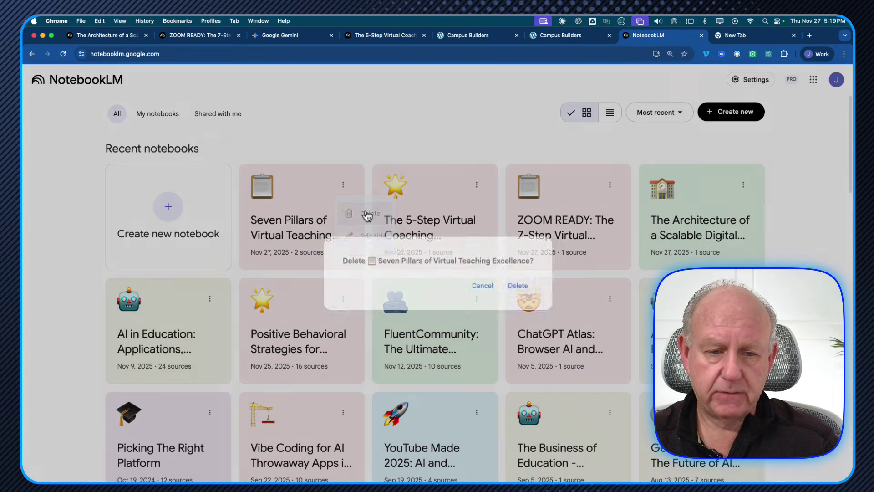
pyautogui.click(511, 286)
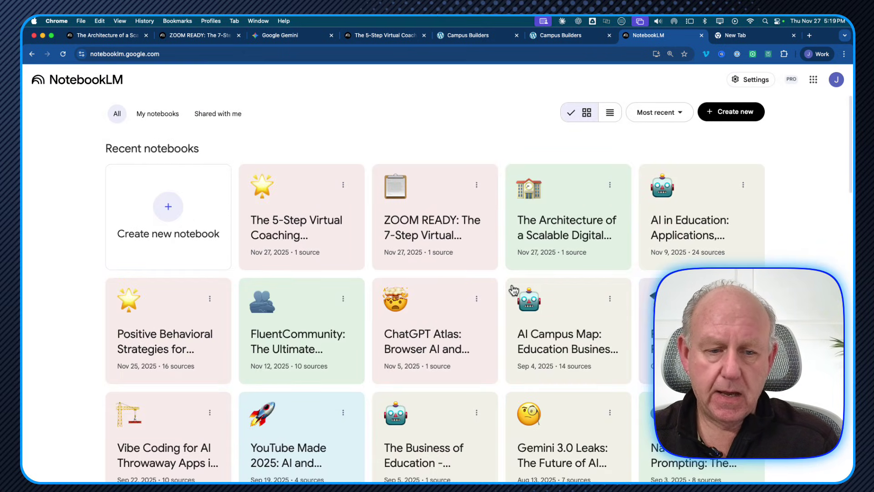
pyautogui.click(342, 185)
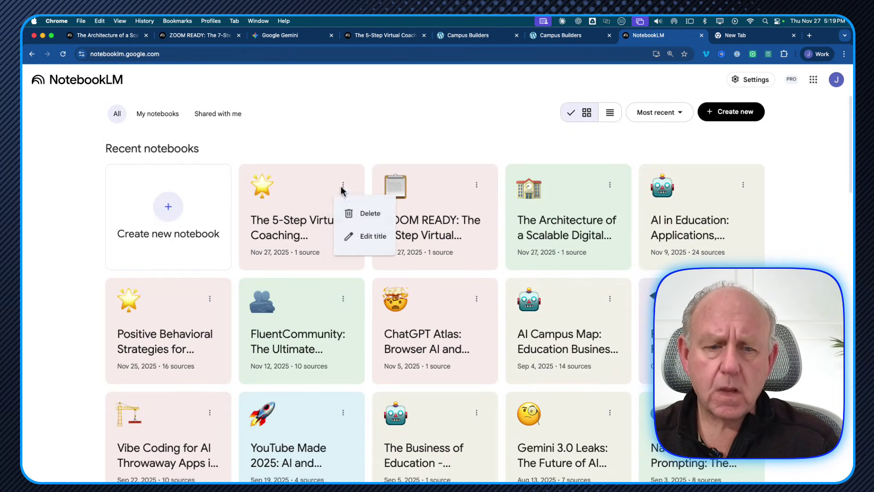
pyautogui.click(370, 214)
pyautogui.click(526, 287)
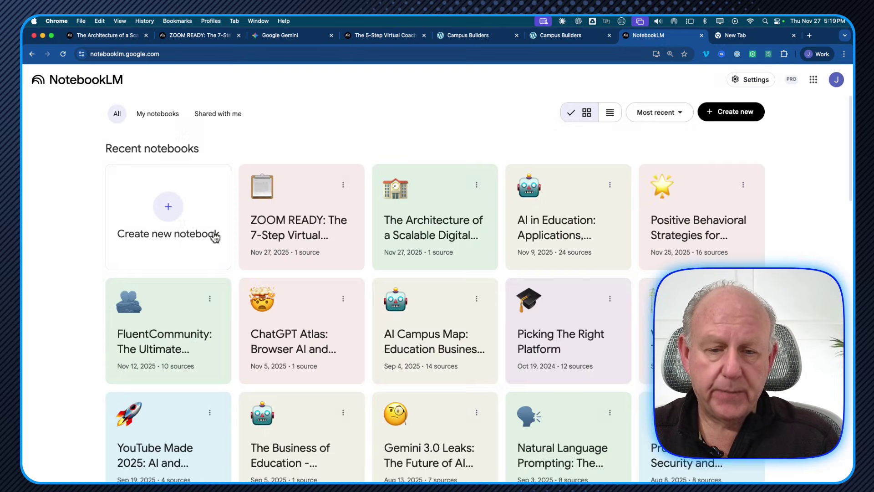
# Create a new Untitled notebook, which opens the Add sources dialog at 0 / 300.
pyautogui.click(175, 214)
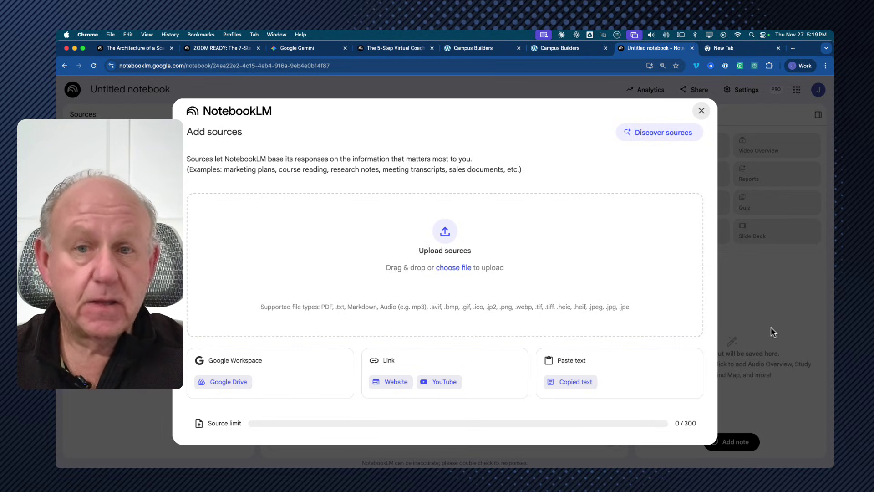
# Choose Discover sources to search the web for new sources.
pyautogui.click(666, 134)
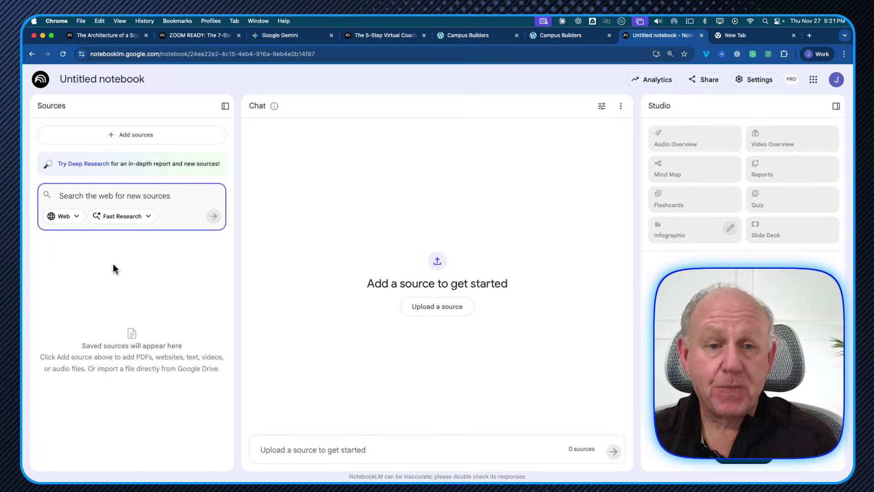
# Switch to the ZOOM READY tab showing 'A 7-Step Guide to Flawless Online Teaching' infographic.
pyautogui.click(191, 39)
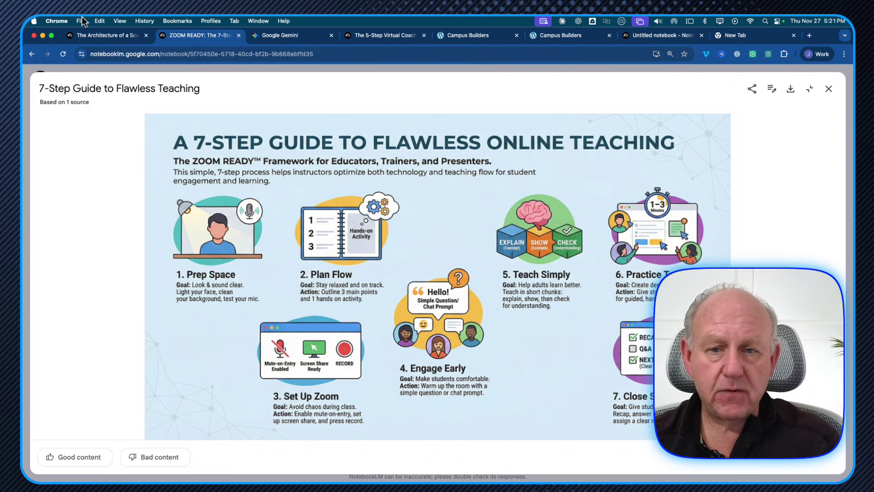
# Switch to the first Chrome tab to view the Digital Campus Blueprint infographic.
pyautogui.click(108, 37)
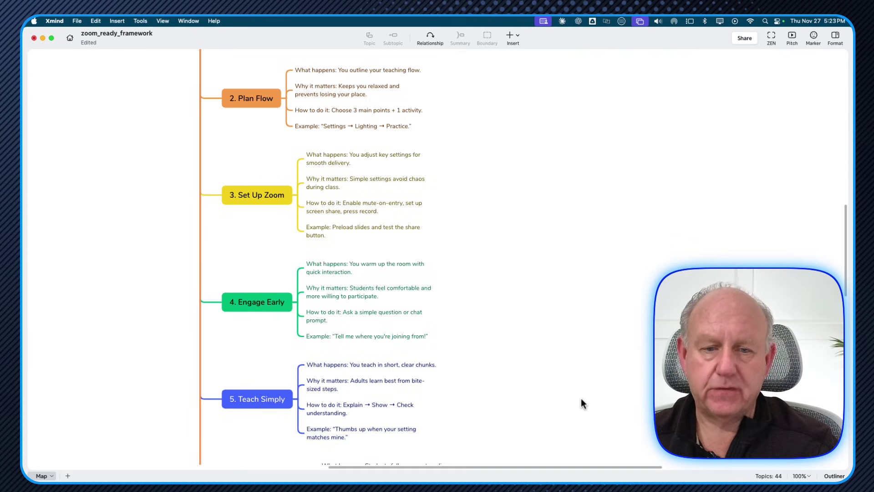
pyautogui.scroll(5, 578, 392)
pyautogui.scroll(10, 567, 392)
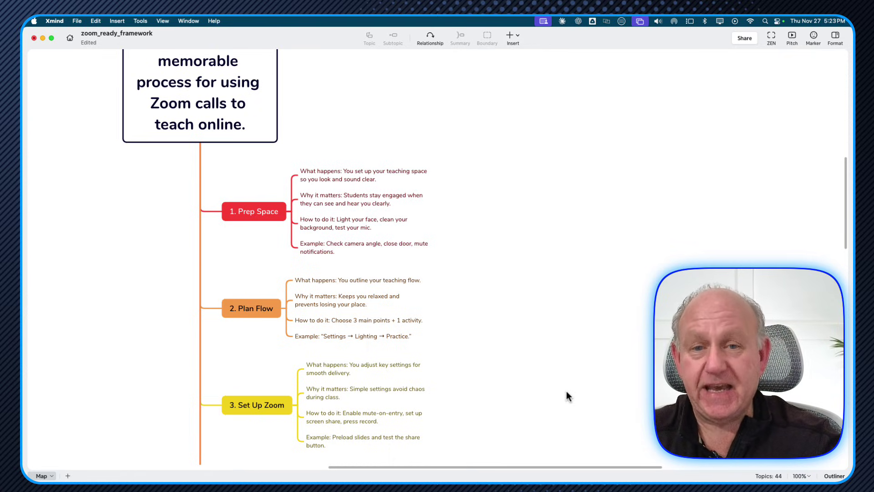
pyautogui.scroll(-3, 553, 355)
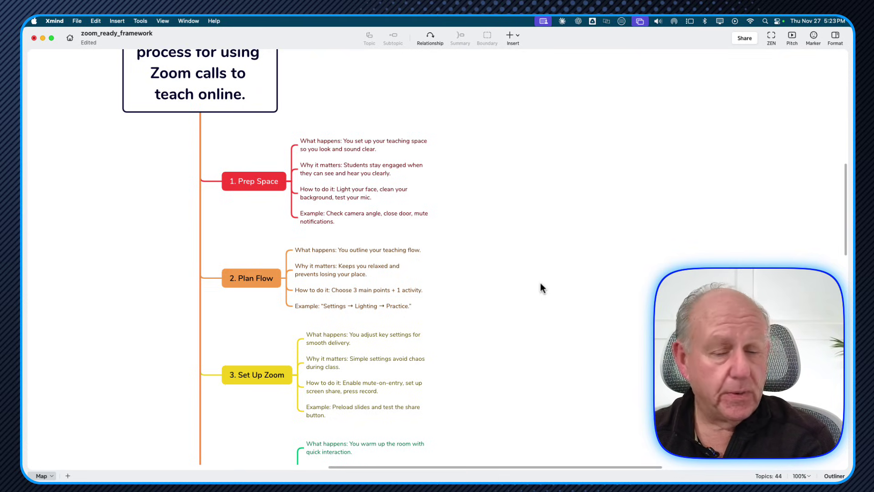
pyautogui.scroll(-4, 540, 282)
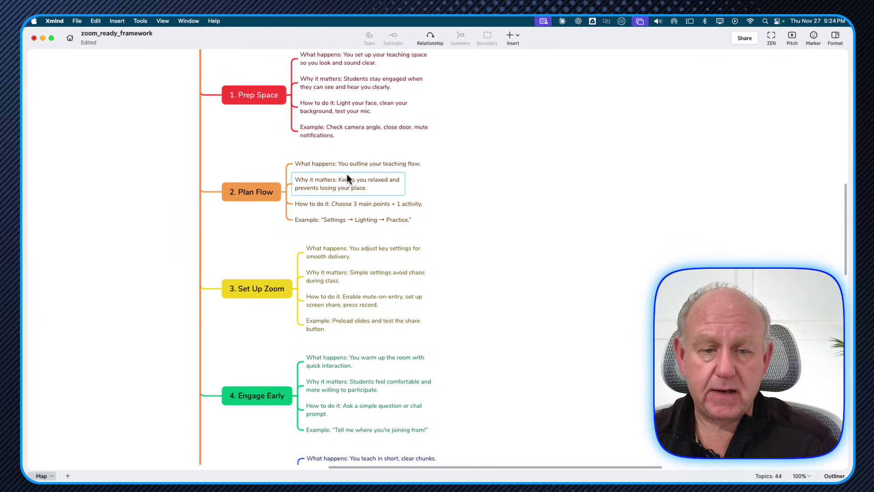
pyautogui.click(268, 192)
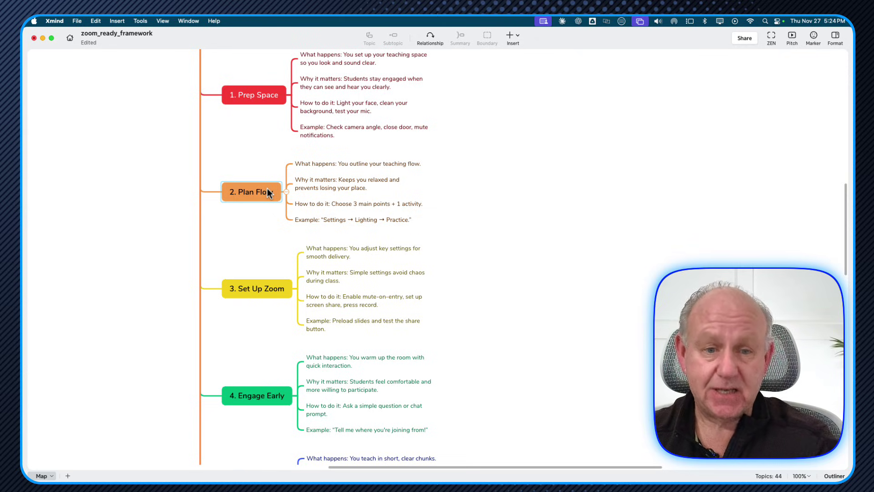
pyautogui.scroll(-5, 321, 224)
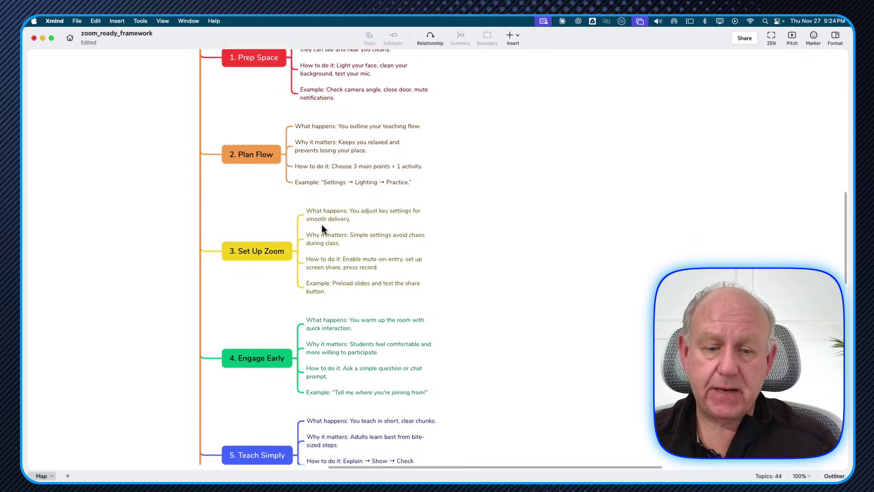
pyautogui.scroll(-4, 322, 225)
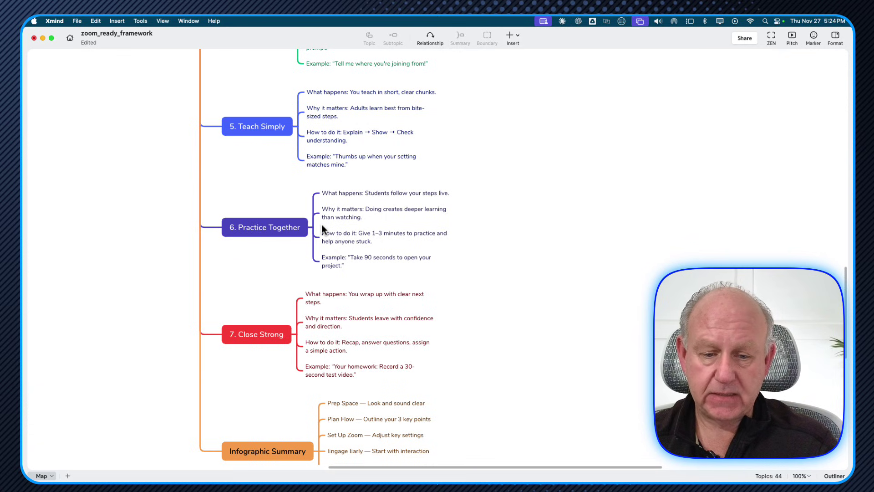
pyautogui.scroll(9, 461, 226)
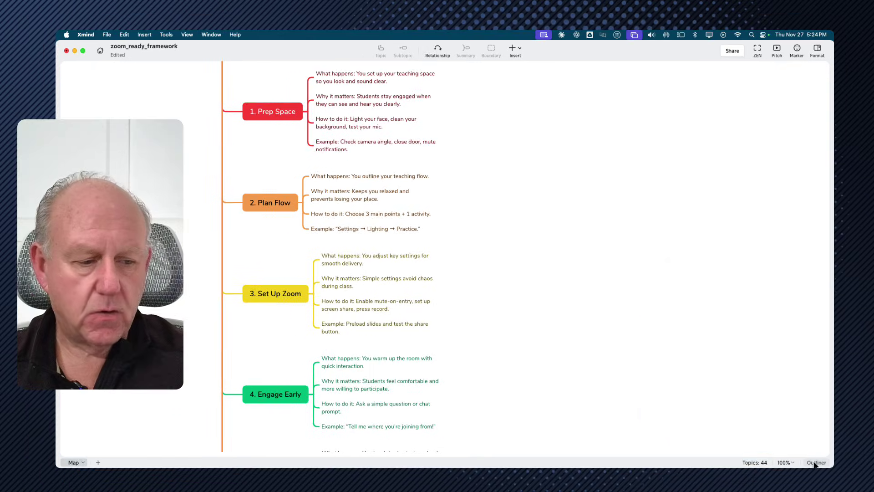
# Switch zoom_ready_framework to Outliner view and copy every topic through the Infographic Summary.
pyautogui.click(815, 462)
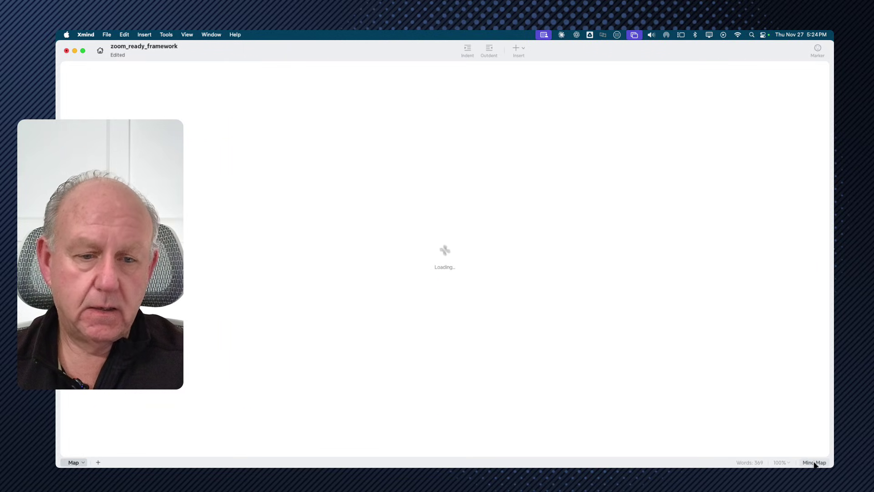
pyautogui.scroll(-2, 229, 281)
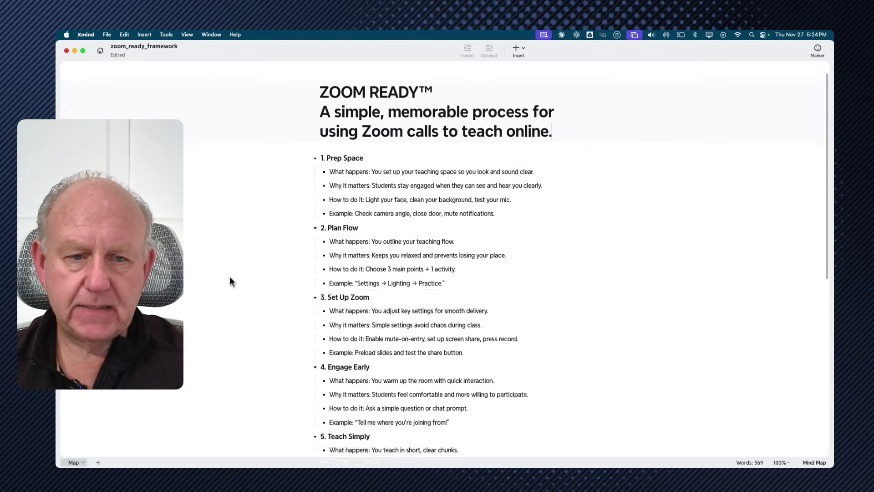
pyautogui.scroll(-5, 231, 281)
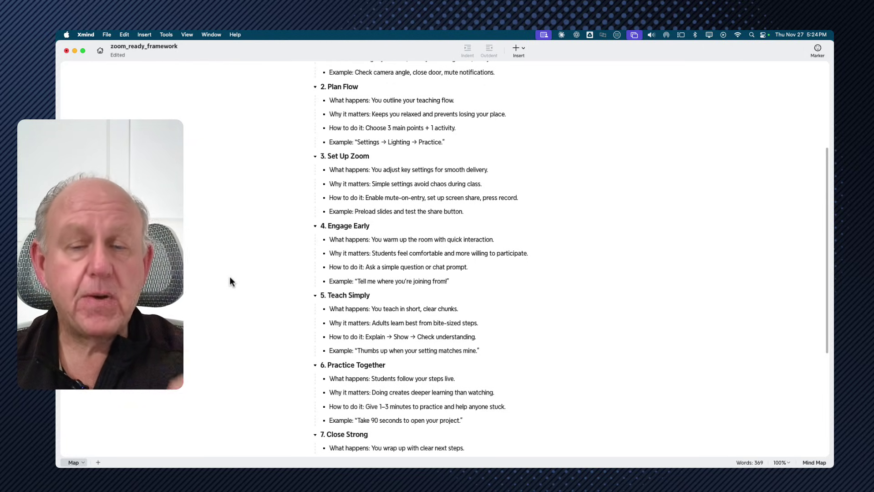
pyautogui.scroll(4, 268, 255)
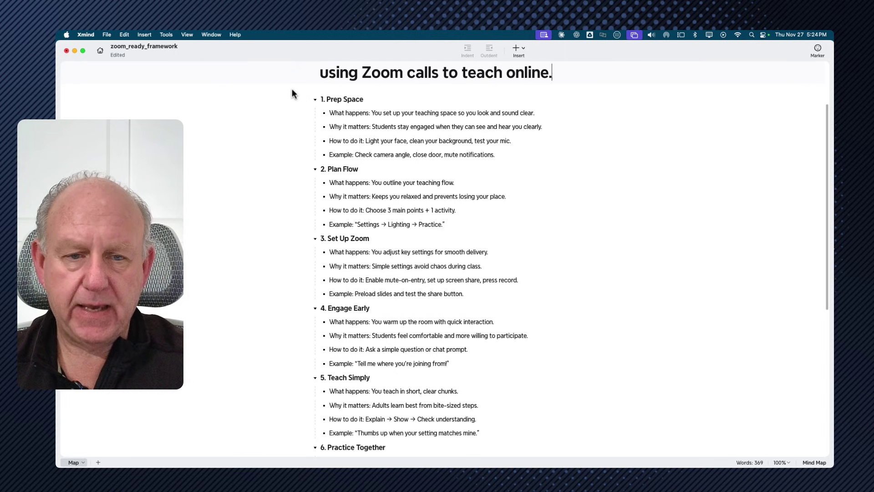
pyautogui.moveTo(293, 90); pyautogui.dragTo(586, 422)
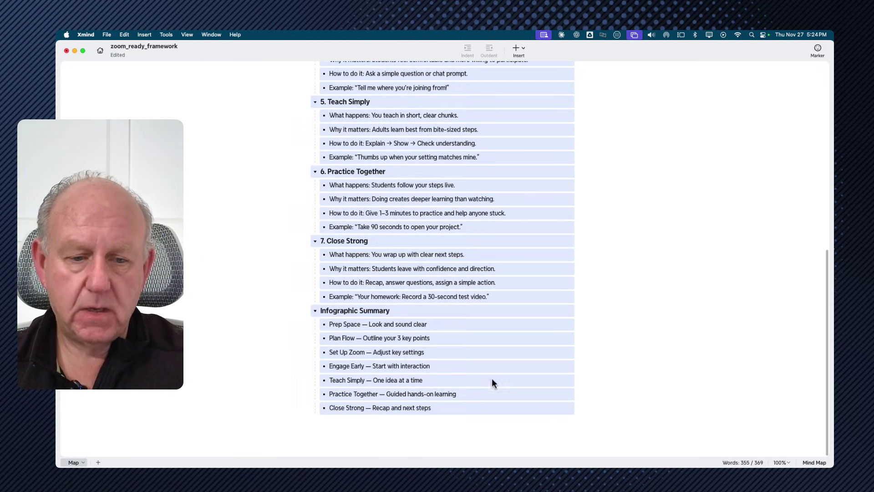
pyautogui.rightClick(341, 129)
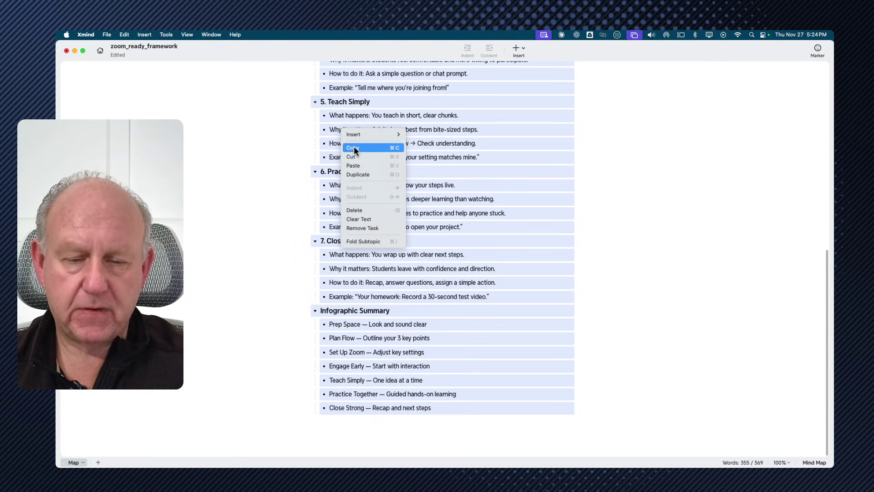
pyautogui.click(355, 148)
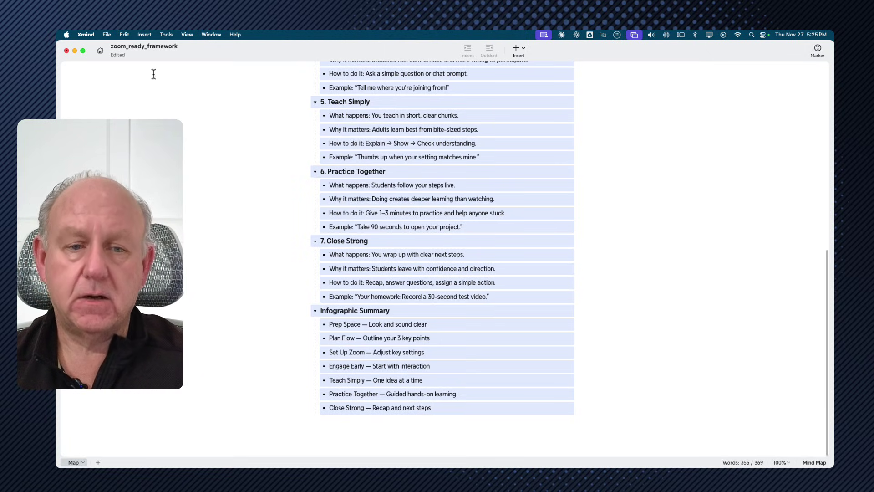
# Deselect the outline topics and show File > Export formats, including PDF and Markdown.
pyautogui.click(119, 70)
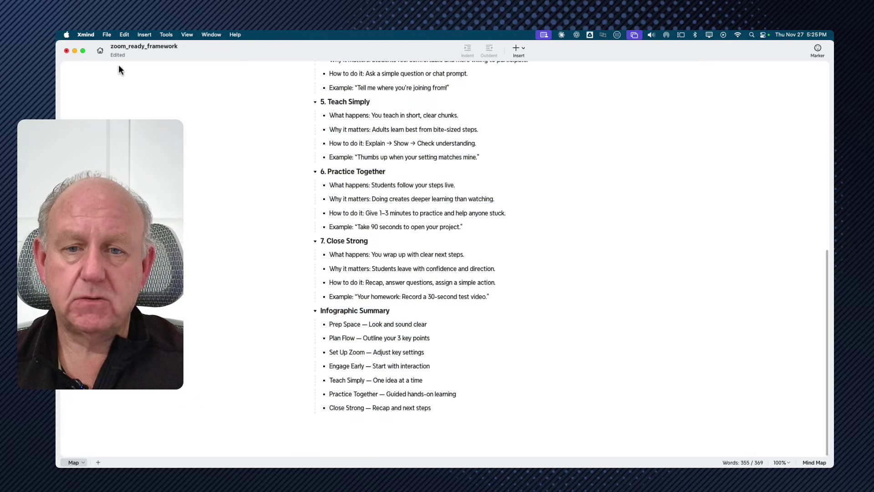
pyautogui.click(105, 35)
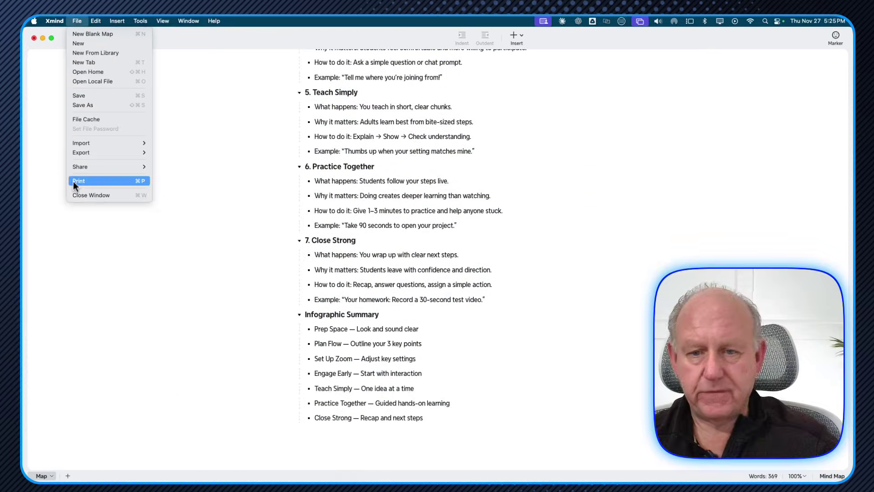
pyautogui.moveTo(143, 157)
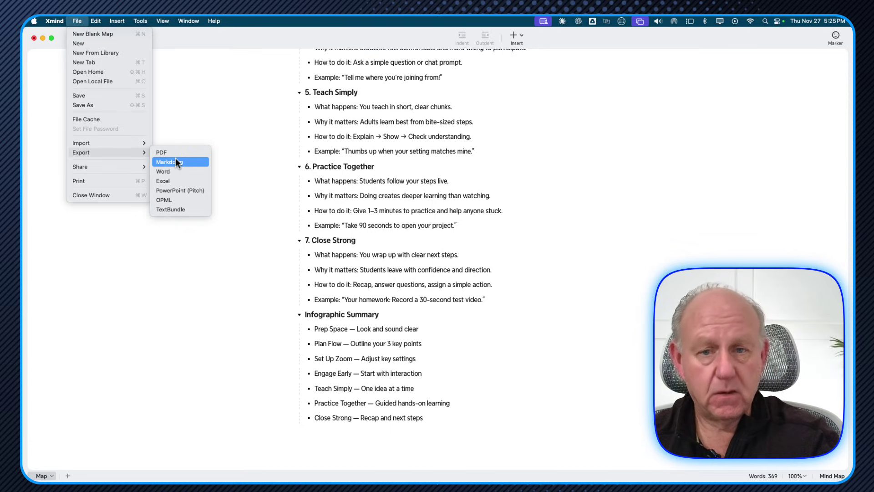
# Minimize Xmind, bring Chrome forward, and switch to the empty Untitled notebook tab.
pyautogui.click(43, 39)
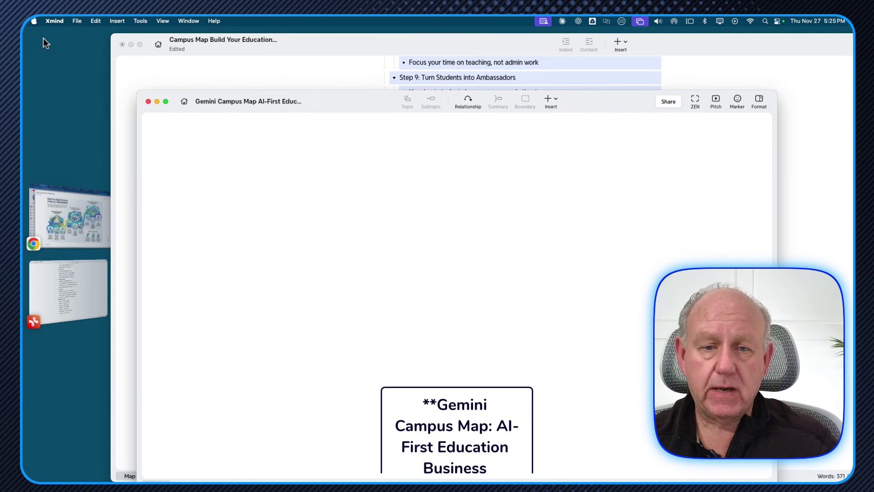
pyautogui.click(53, 242)
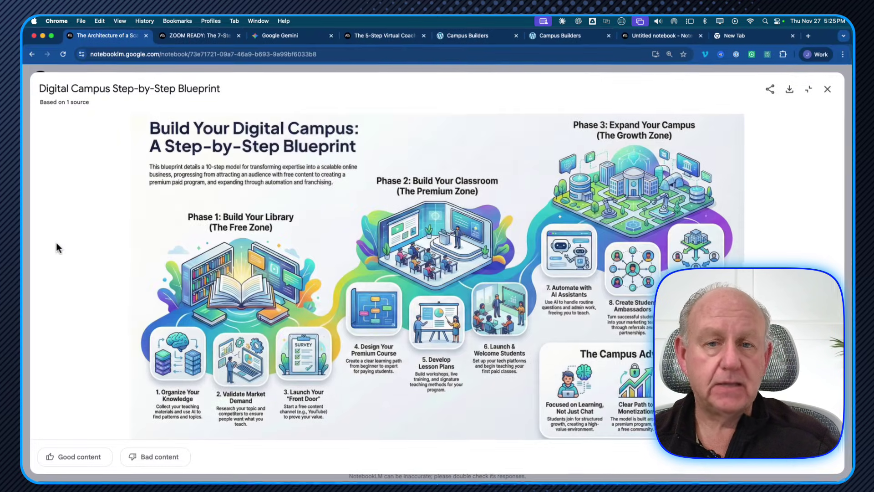
pyautogui.click(665, 35)
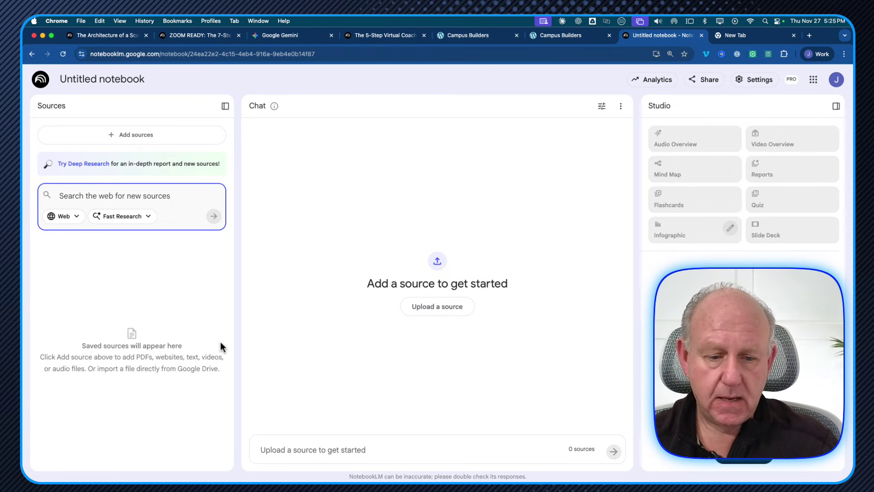
# Paste the copied Xmind outline into a Copied text source and insert it.
pyautogui.click(124, 134)
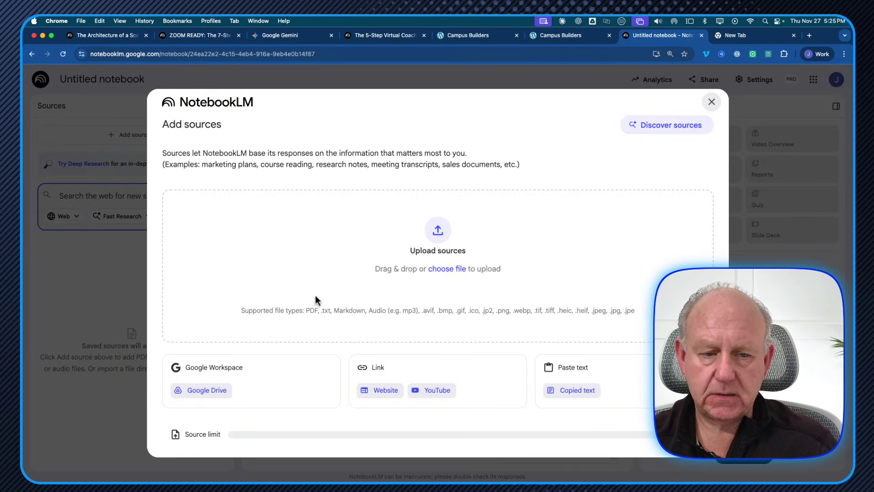
pyautogui.click(570, 391)
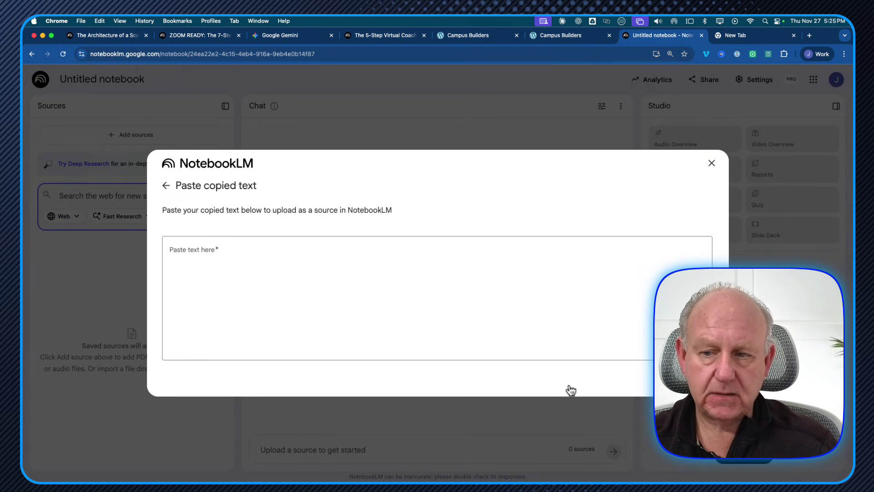
pyautogui.rightClick(213, 247)
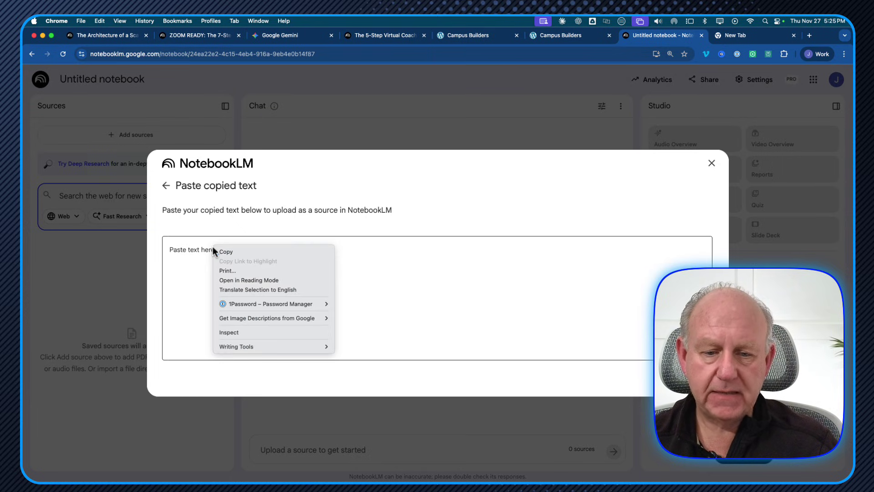
pyautogui.click(406, 276)
pyautogui.rightClick(234, 266)
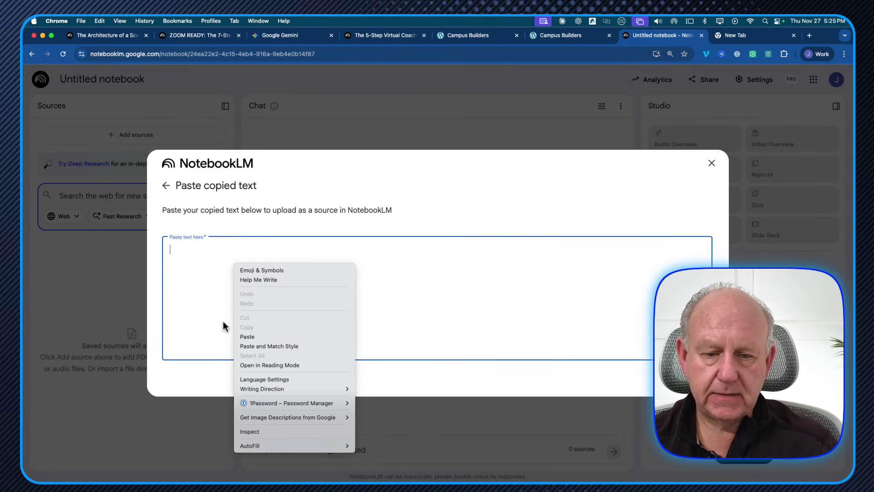
pyautogui.click(259, 336)
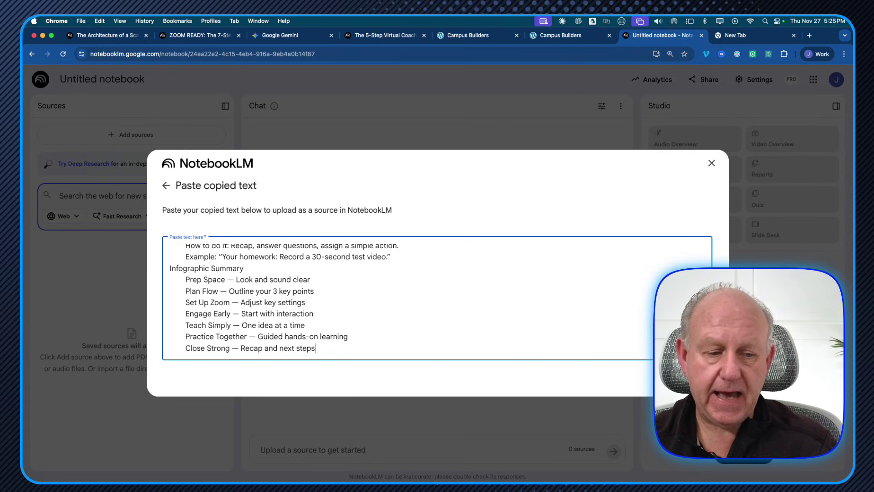
pyautogui.click(692, 378)
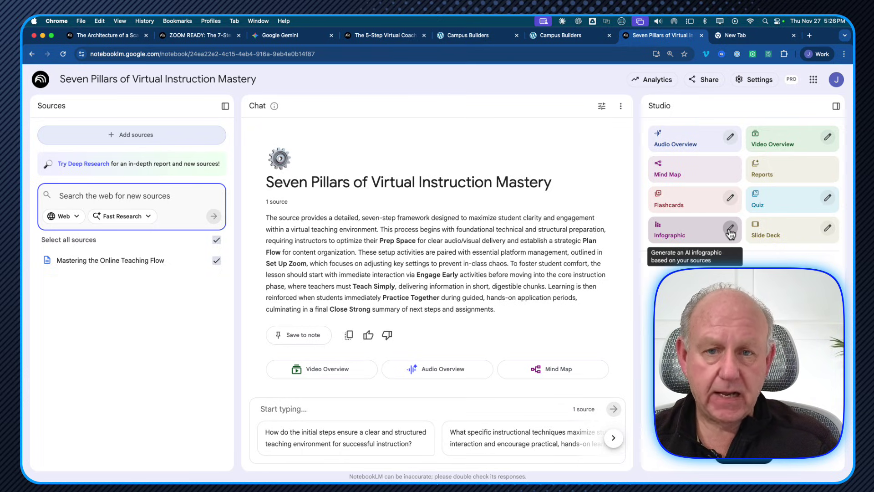
# Set up the Studio infographic with English, Landscape and Standard detail, then generate it.
pyautogui.click(730, 228)
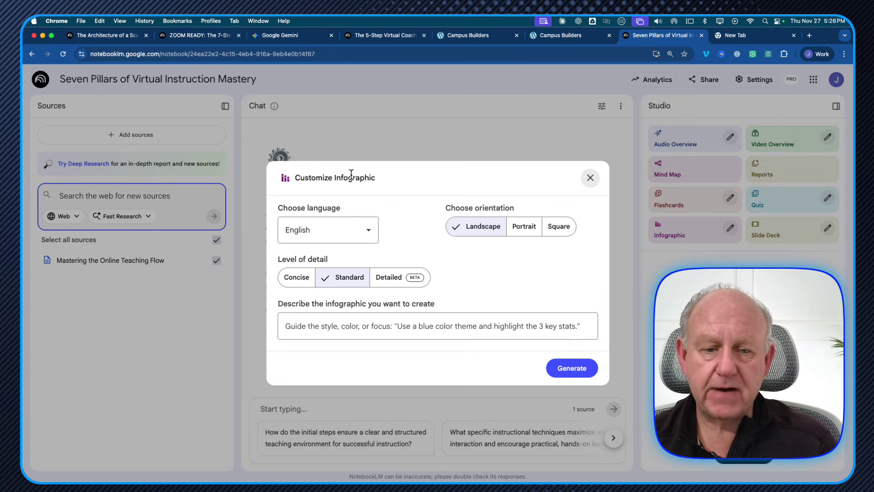
pyautogui.click(333, 238)
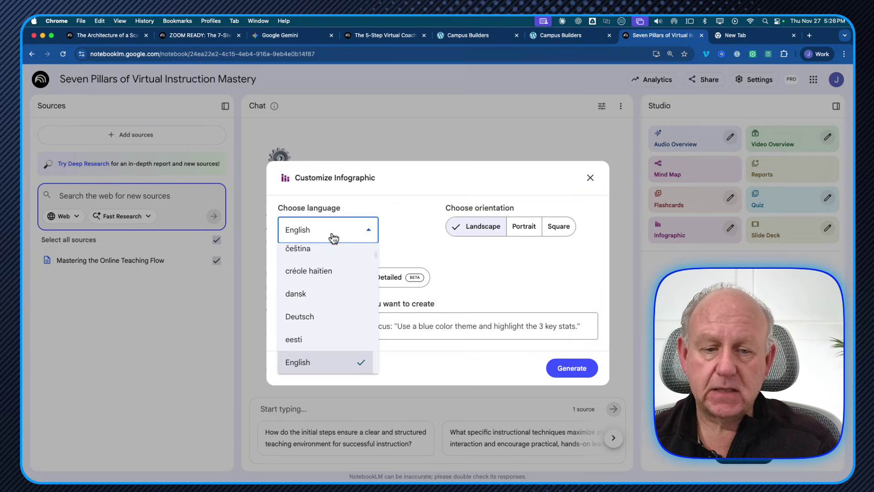
pyautogui.click(407, 207)
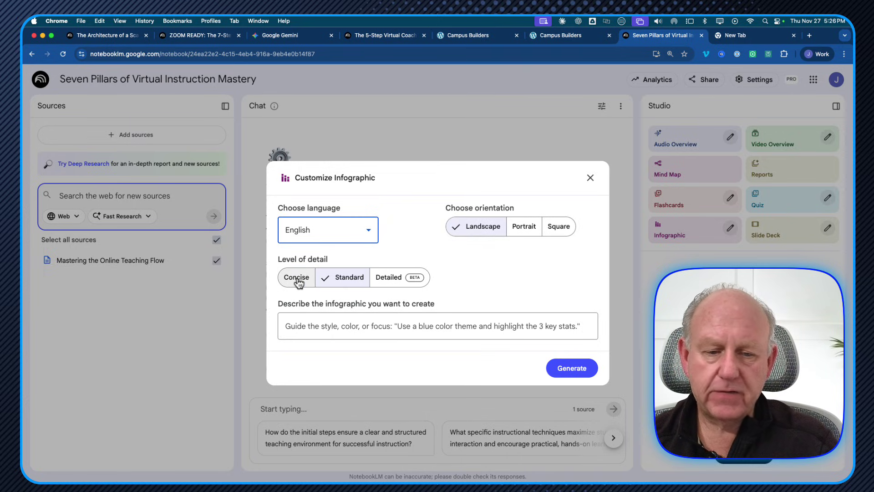
pyautogui.click(353, 324)
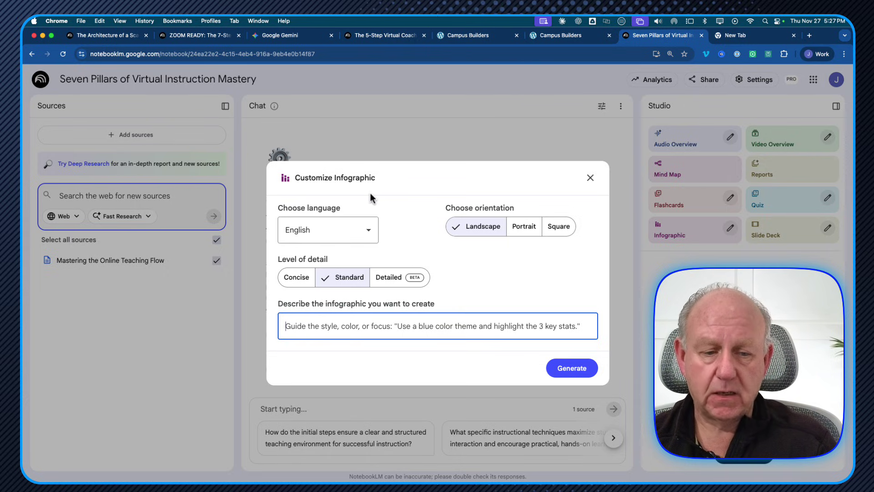
pyautogui.click(572, 368)
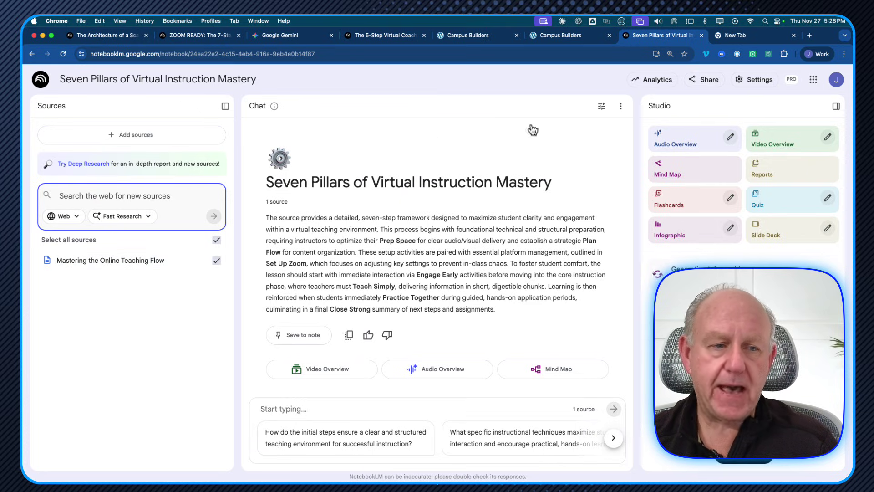
# Go to The Prompt lesson page, select the prompt's first line, and read down to the lesson's end.
pyautogui.click(554, 39)
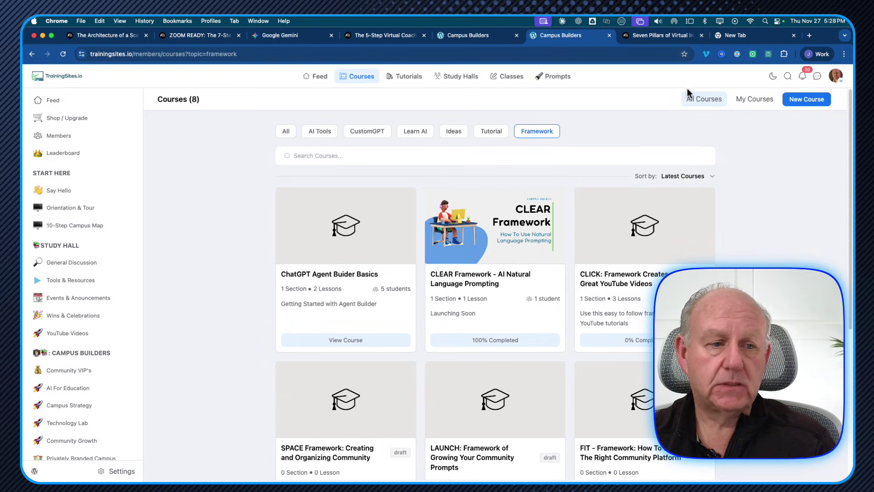
pyautogui.click(467, 35)
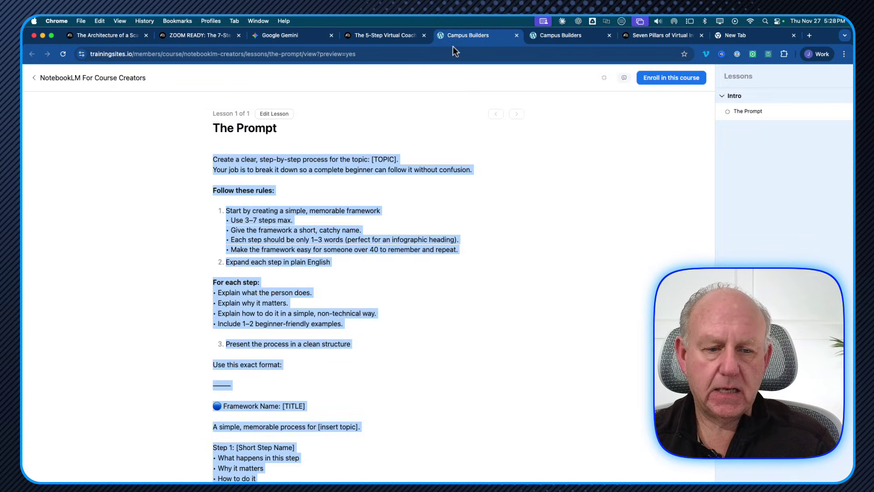
pyautogui.click(166, 187)
pyautogui.scroll(-1, 319, 209)
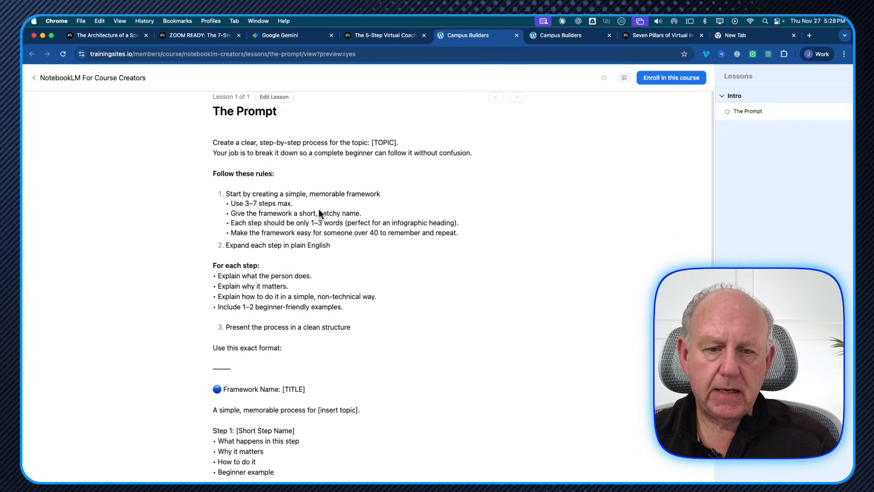
pyautogui.tripleClick(306, 143)
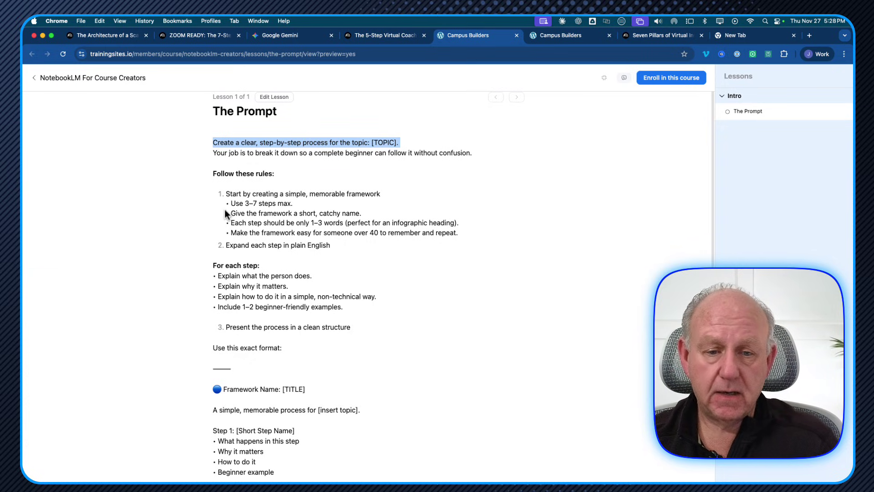
pyautogui.scroll(-5, 224, 213)
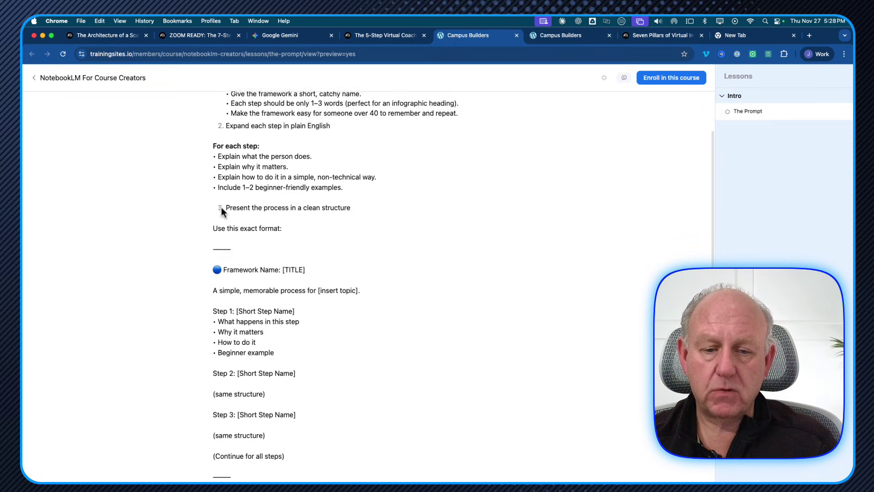
pyautogui.scroll(-6, 221, 209)
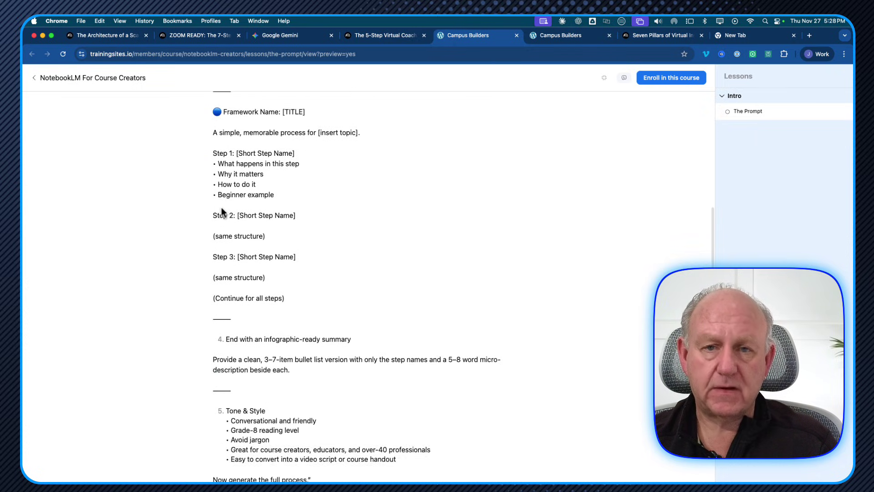
pyautogui.scroll(-6, 221, 210)
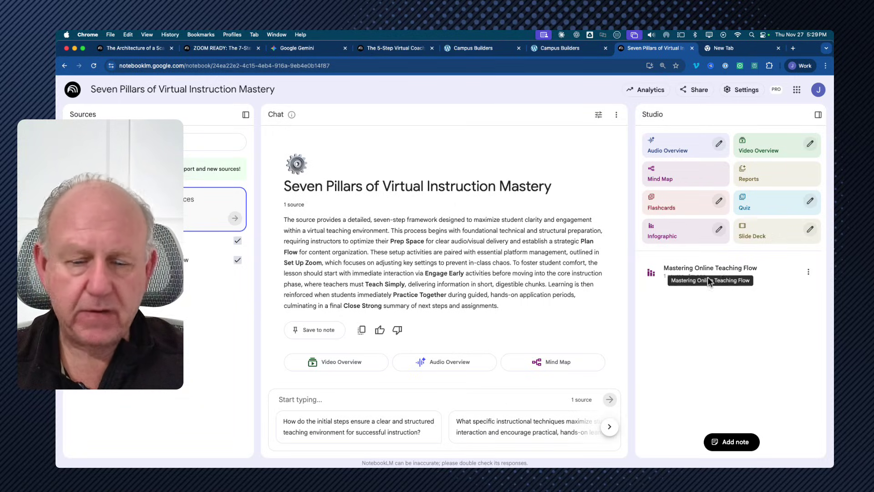
# Open the Mastering Online Teaching Flow infographic from Studio and zoom across its seven steps.
pyautogui.click(708, 270)
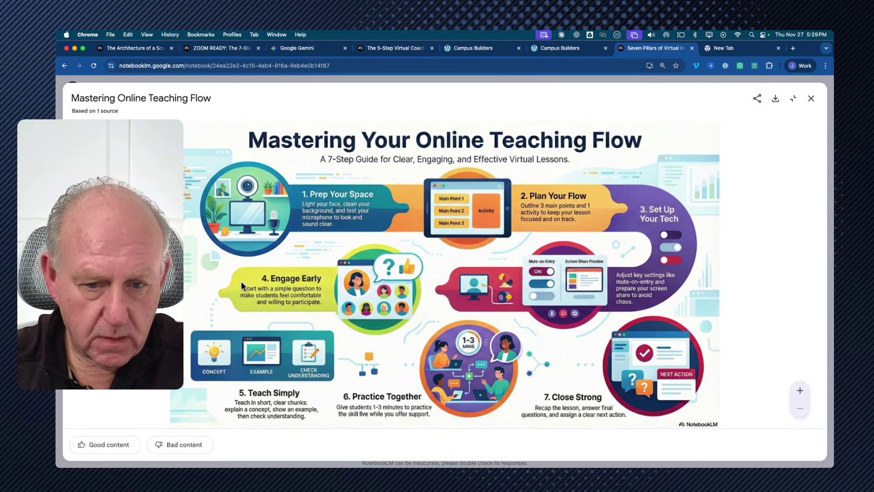
pyautogui.scroll(5, 217, 285)
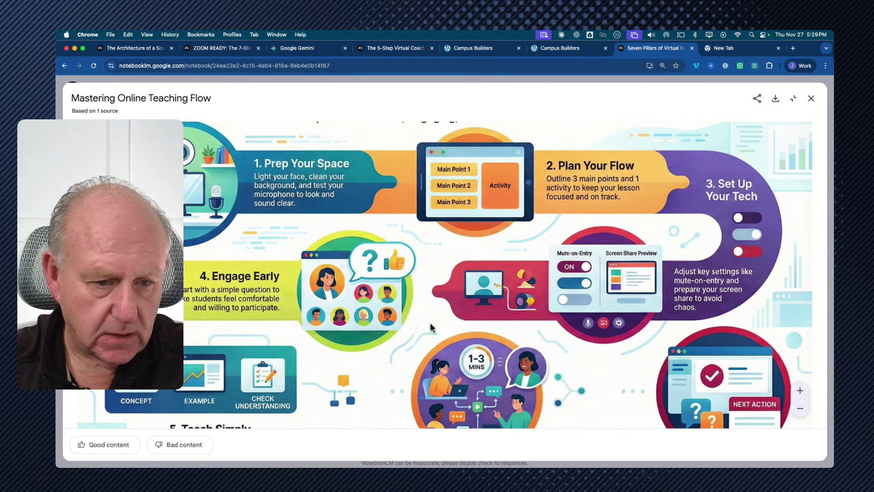
pyautogui.scroll(-3, 319, 301)
pyautogui.scroll(-3, 396, 314)
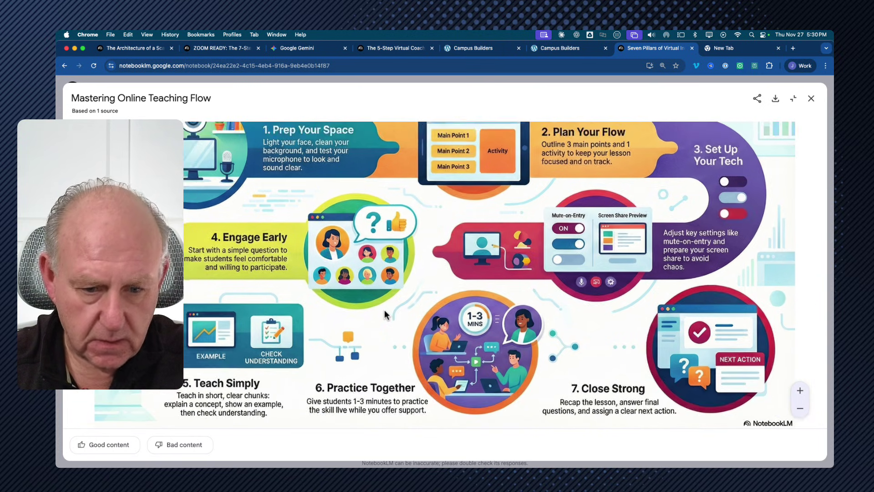
pyautogui.scroll(2, 389, 314)
pyautogui.scroll(-3, 384, 313)
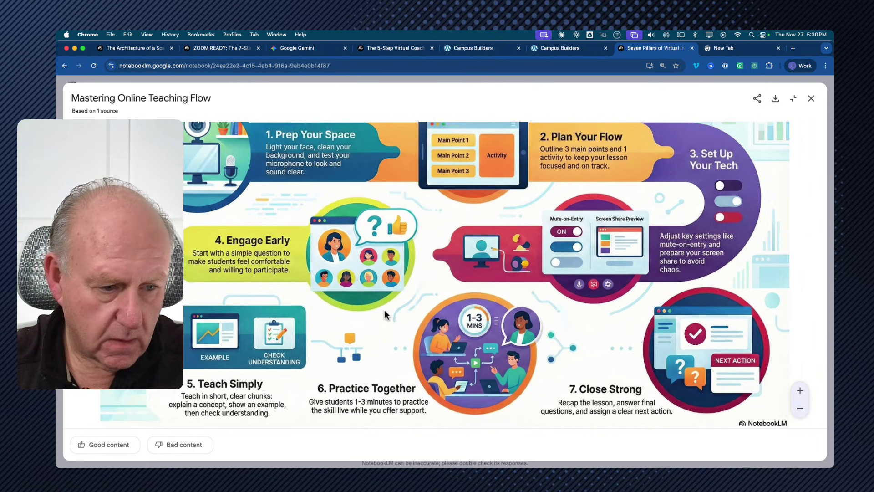
pyautogui.scroll(-2, 384, 310)
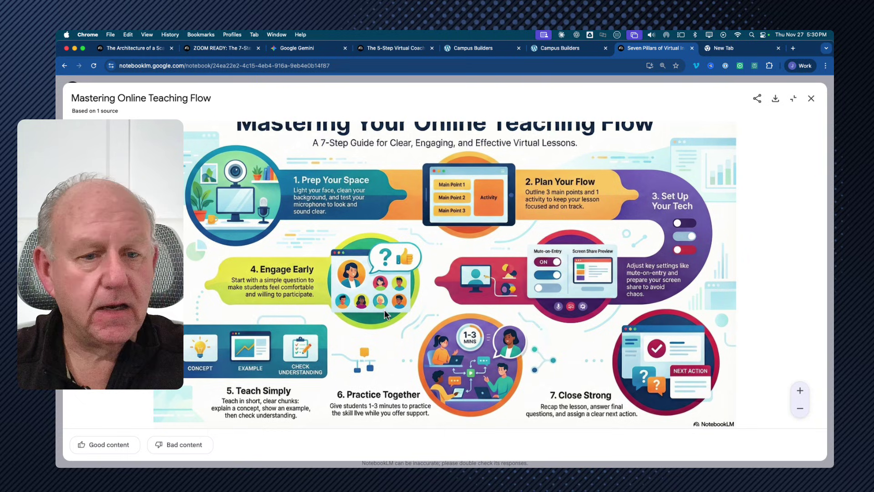